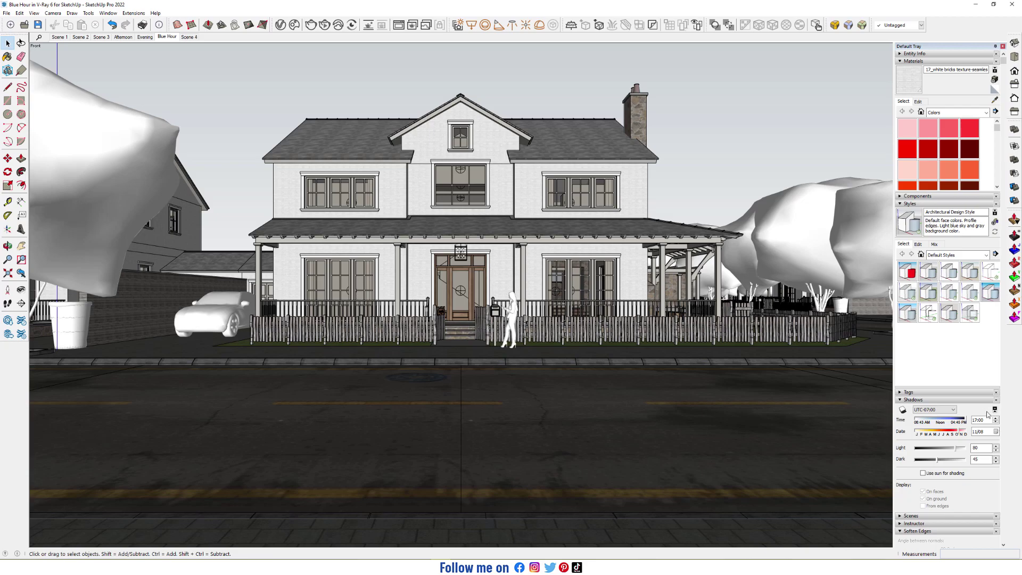
Start the V-Ray interactive render of the house at dusk
left_click(325, 25)
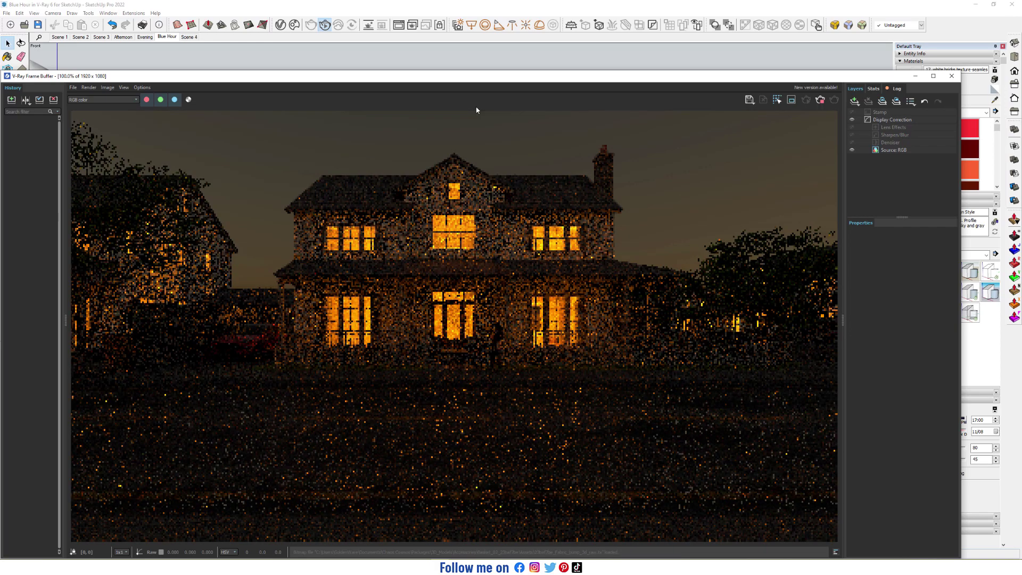
In the SunLight settings, set colour mode to Override and the sky model to CIE Clear
left_click(281, 31)
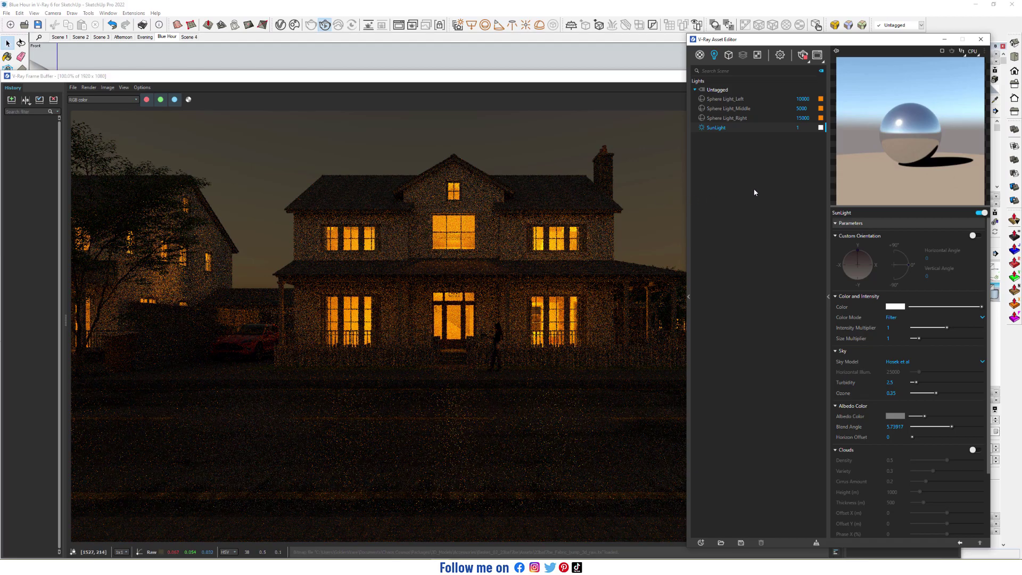
left_click(893, 236)
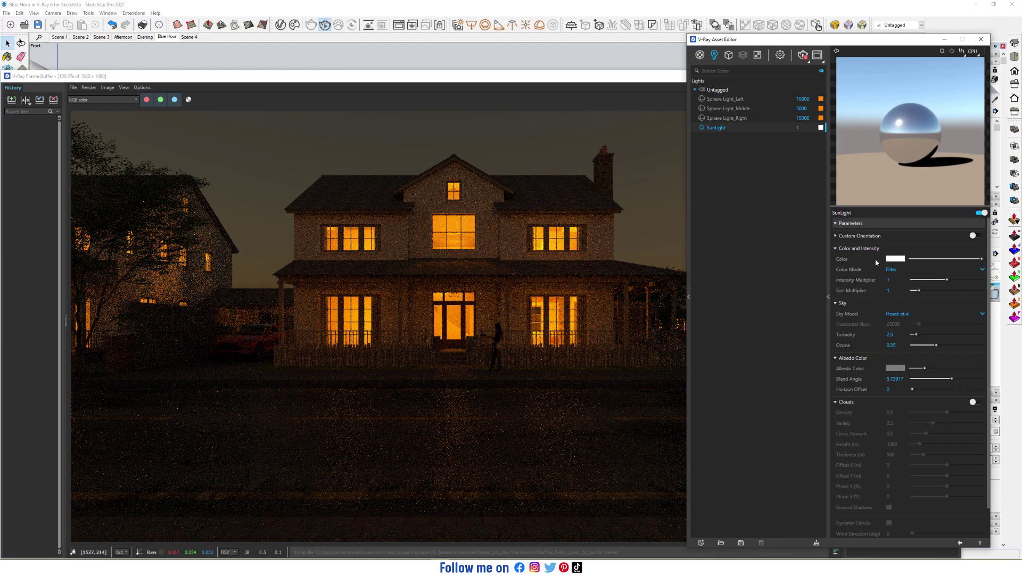
left_click(894, 270)
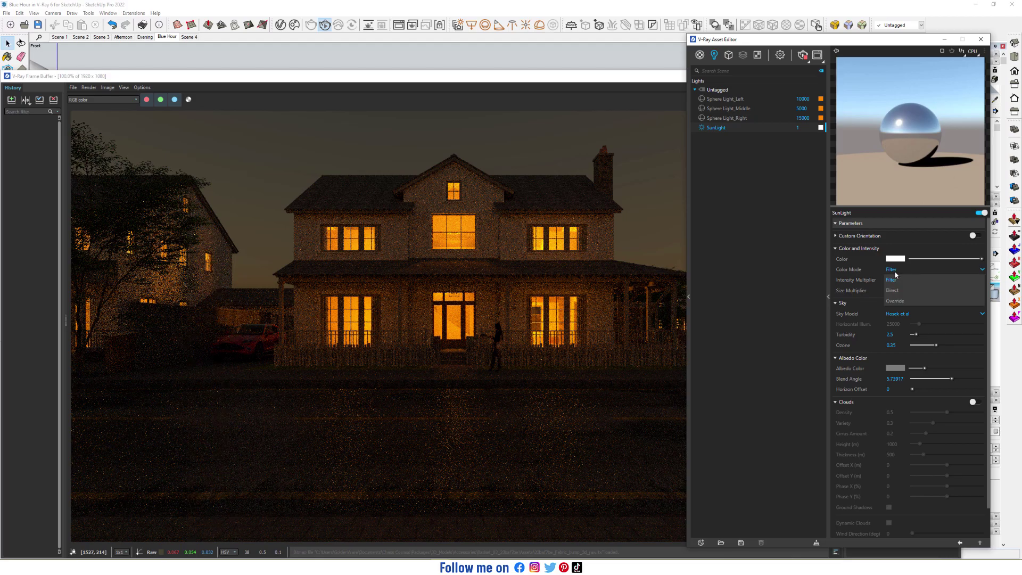
left_click(902, 302)
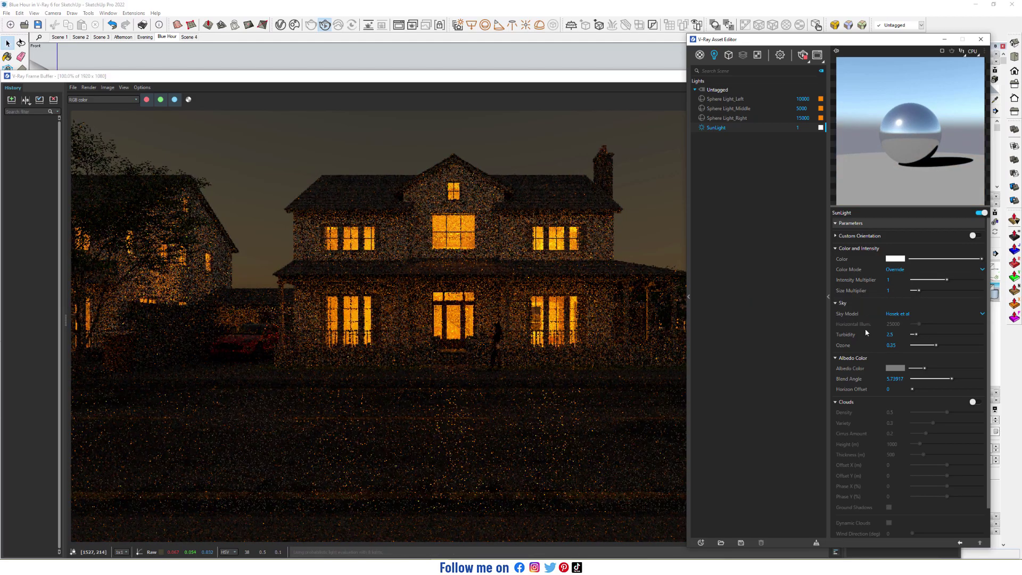
left_click(895, 315)
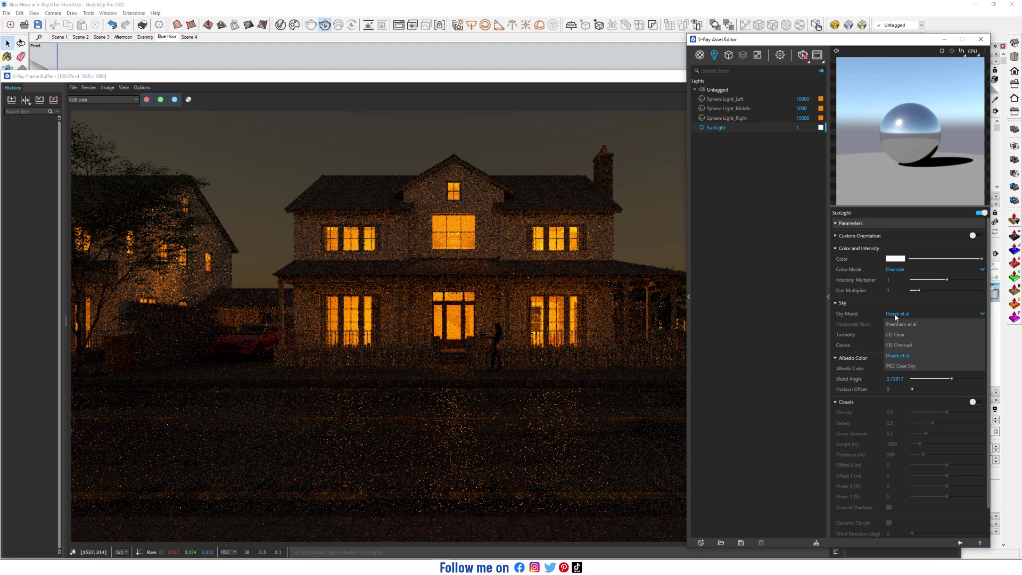
left_click(898, 335)
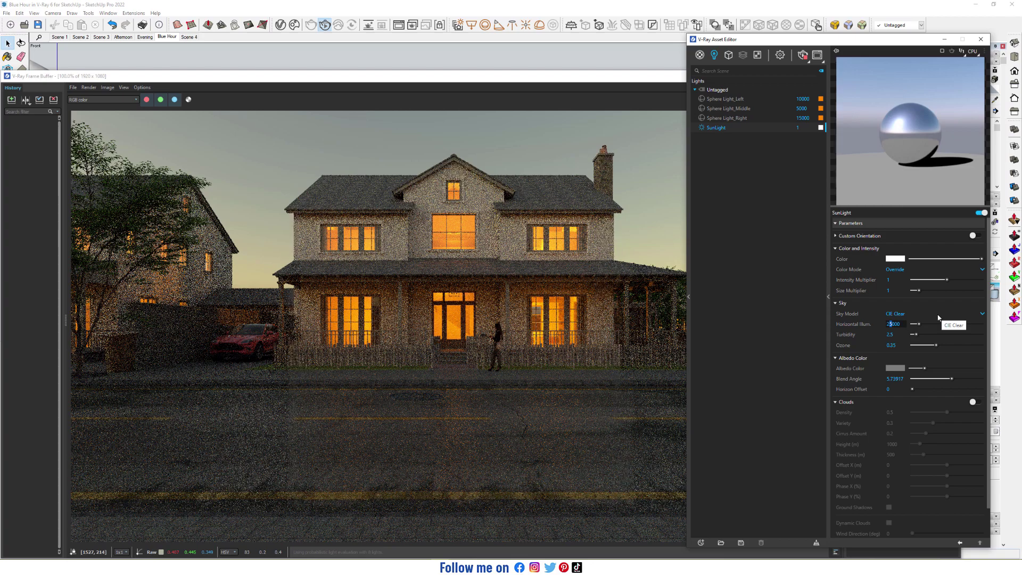
Set the sun's horizontal illumination to 20000, turbidity to 2 and ozone to 0
type("0")
key("Return")
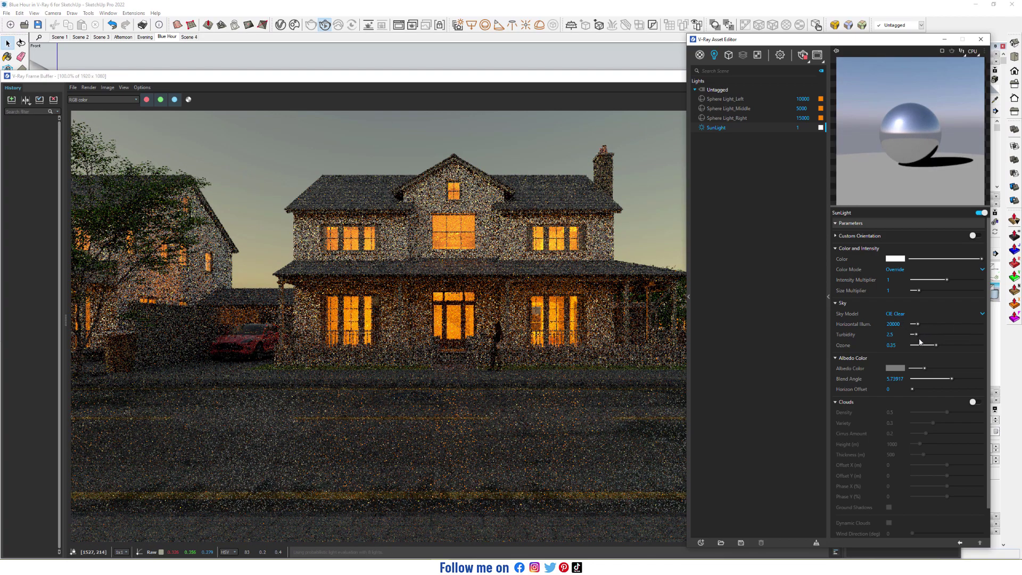
left_click_drag(918, 338, 912, 335)
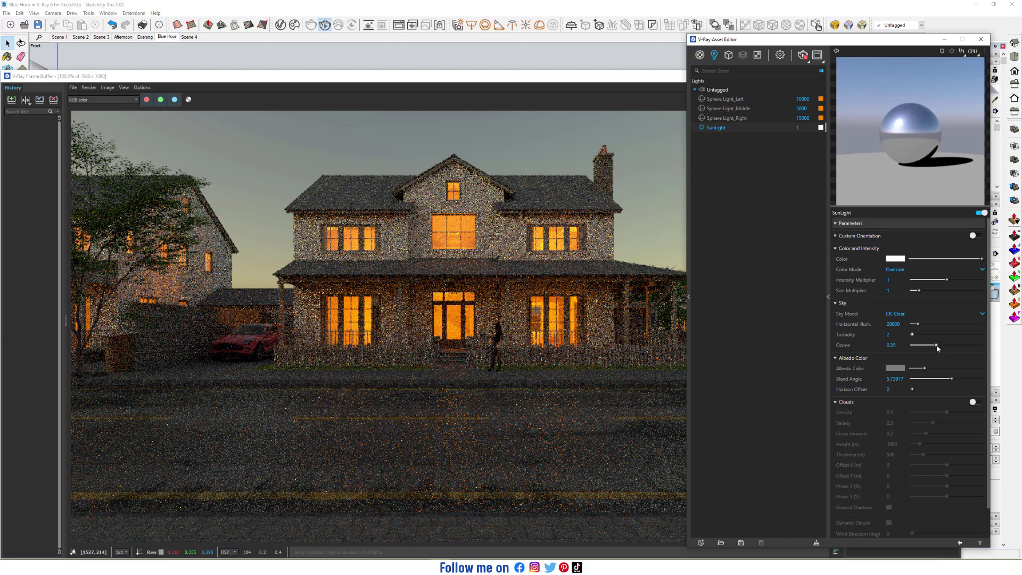
left_click_drag(939, 349, 847, 347)
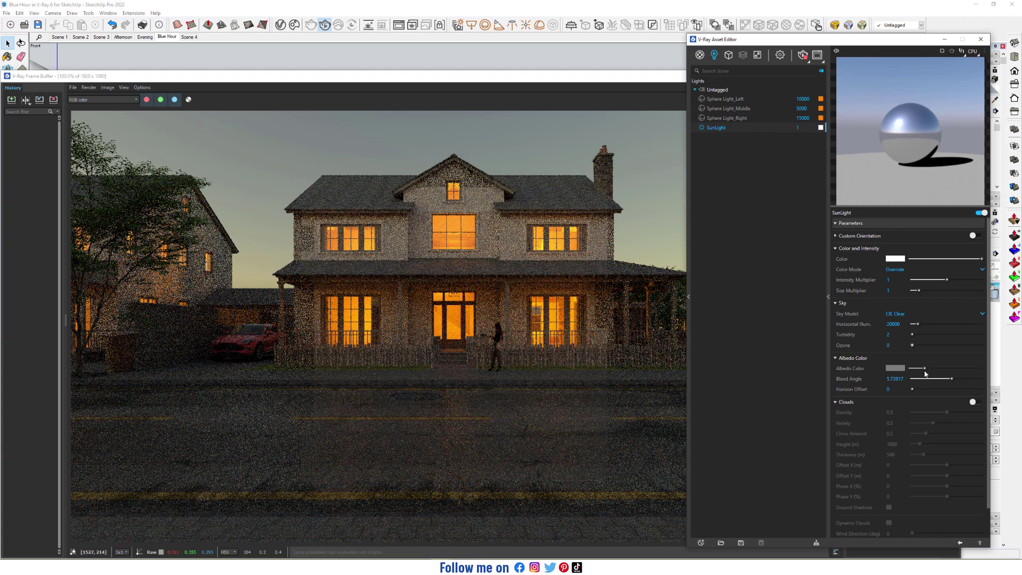
Make the sun's albedo colour pink, with RGB values 255, 99, 157
left_click(895, 368)
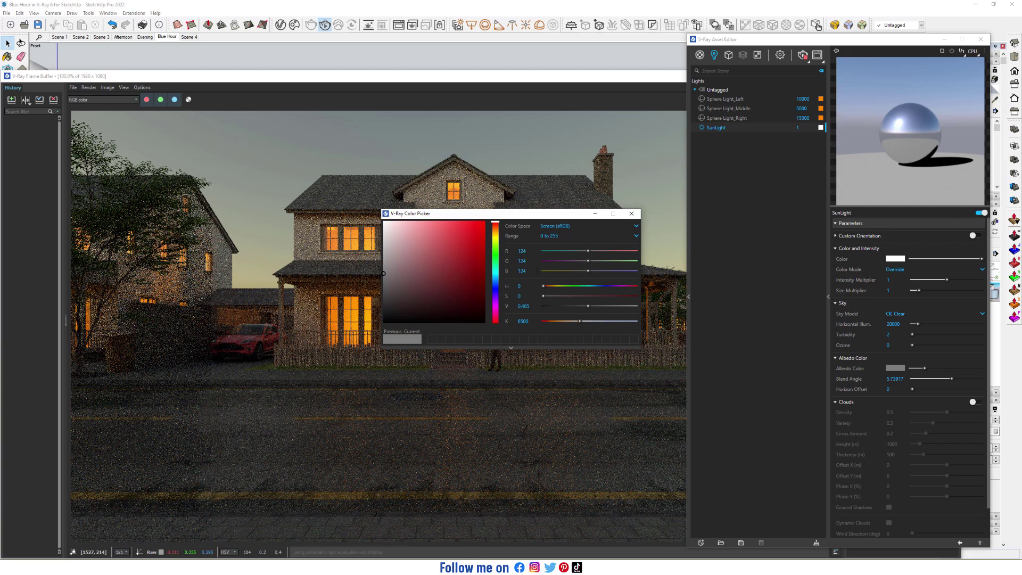
double_click(531, 249)
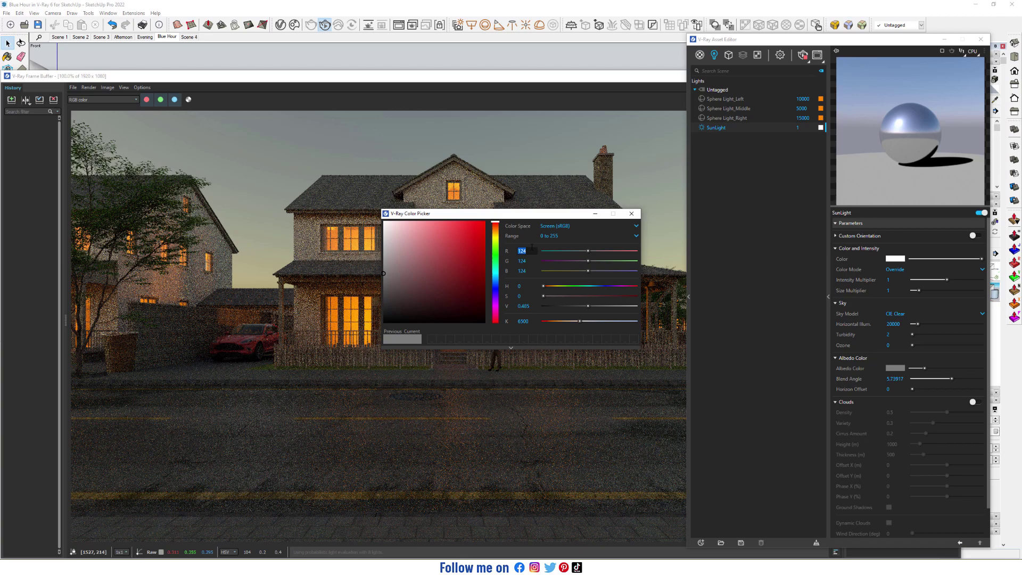
type("255")
key("Return")
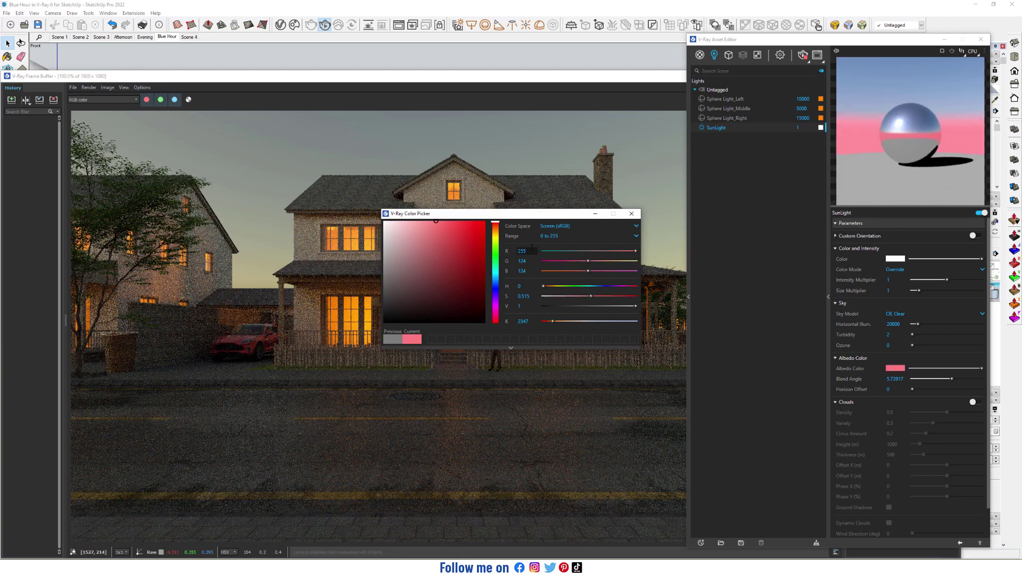
double_click(531, 261)
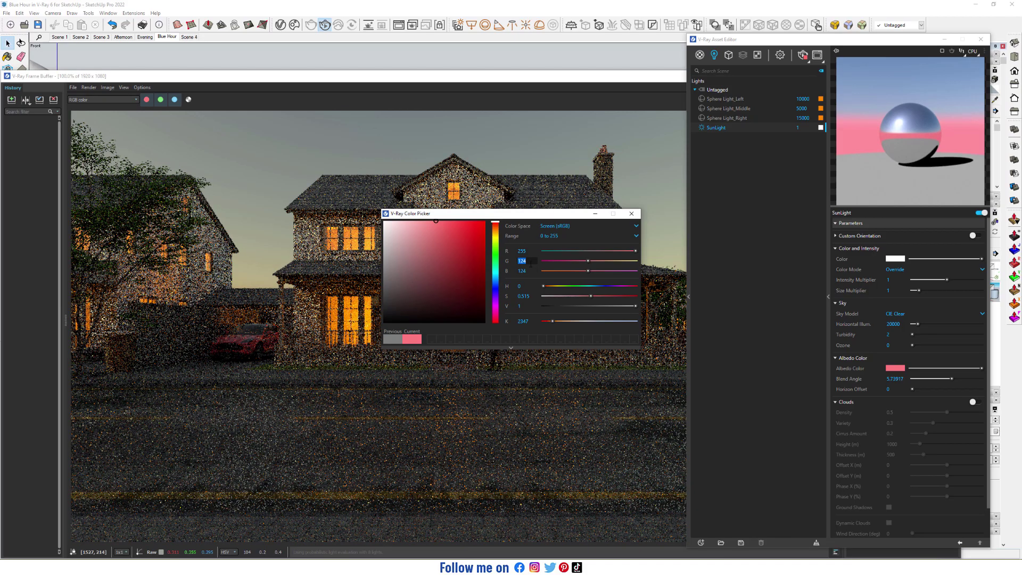
type("99")
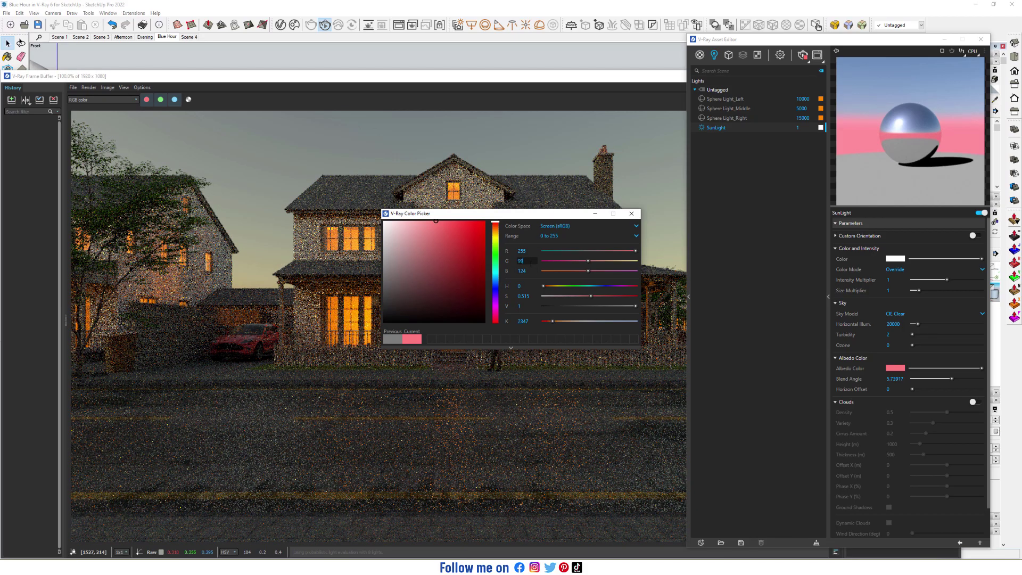
key("Tab")
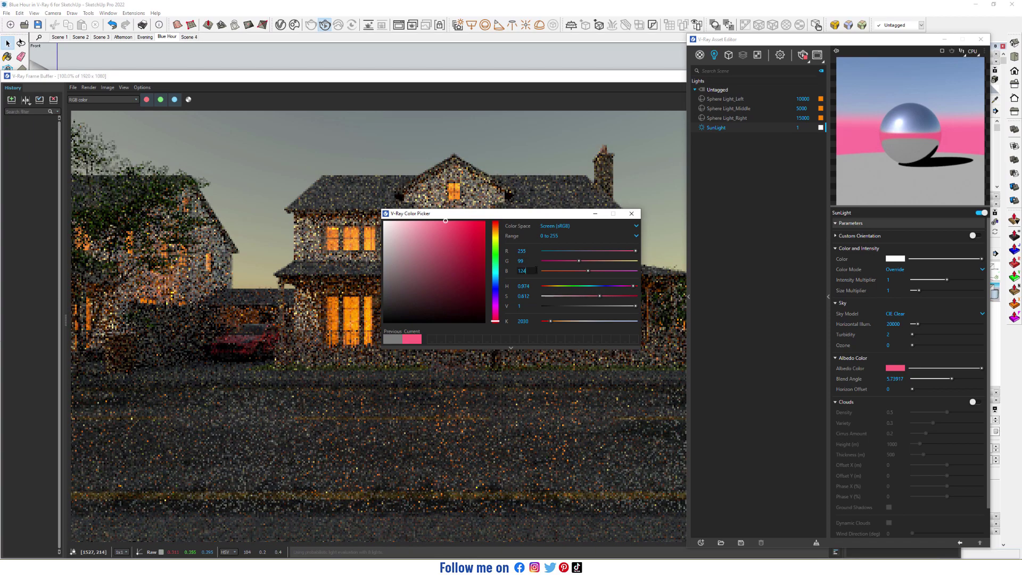
double_click(531, 271)
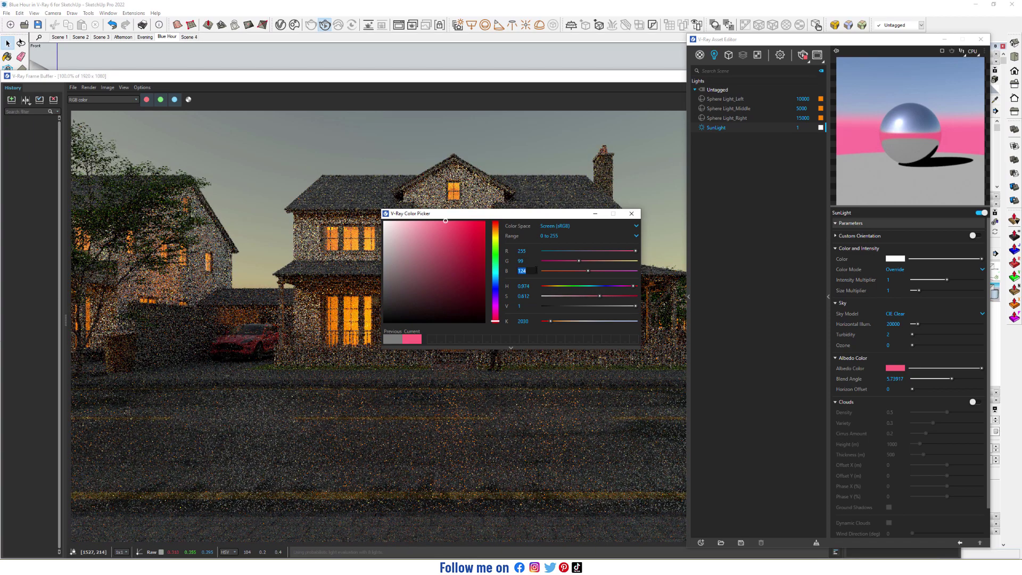
type("15")
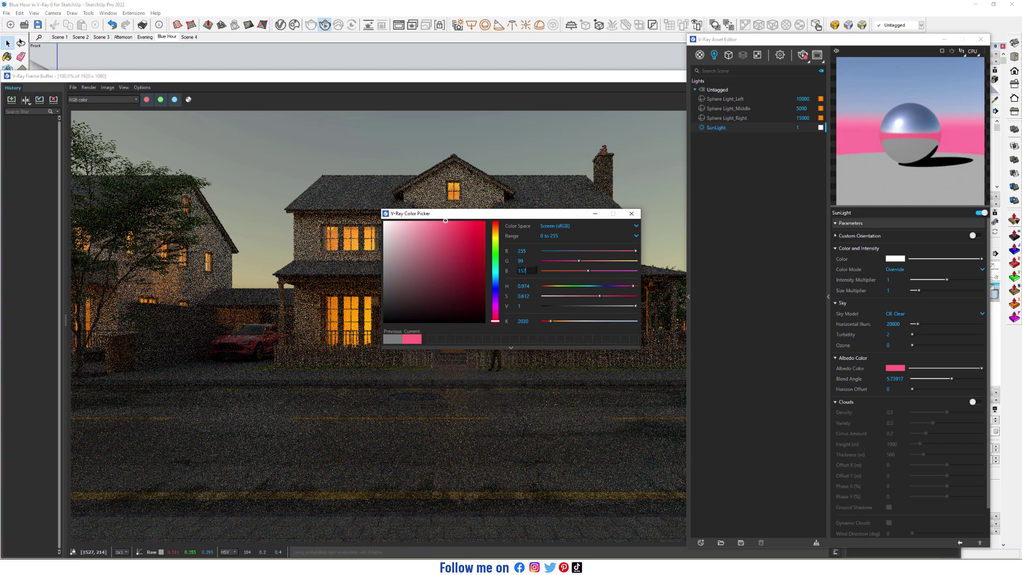
type("7")
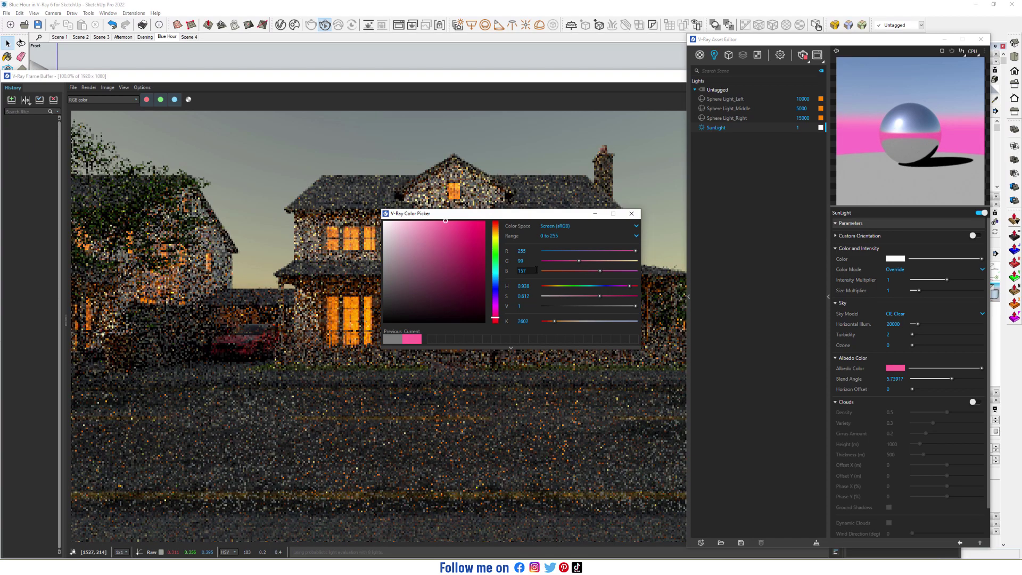
left_click(633, 215)
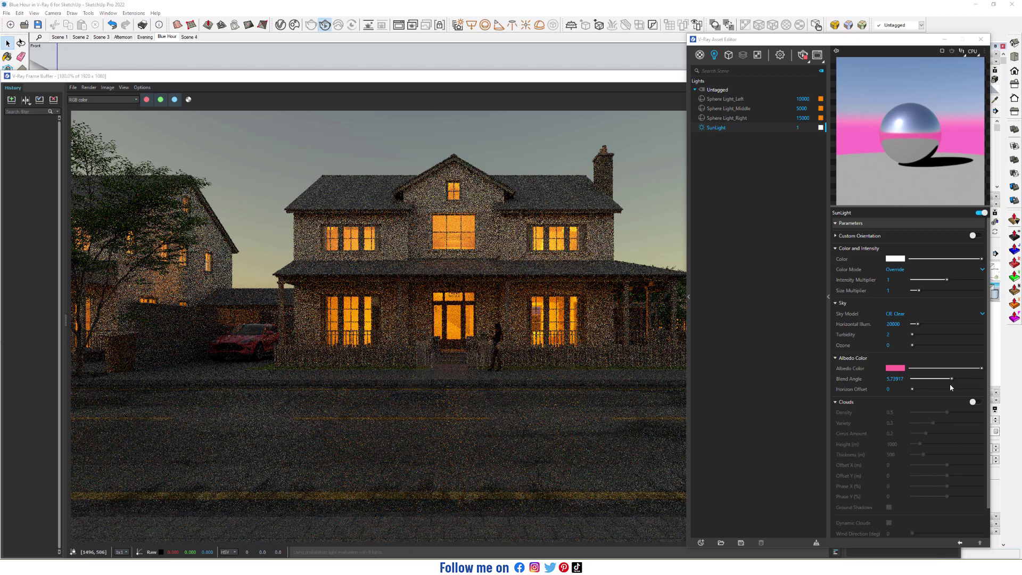
Set sky blend angle 10 and enable clouds: density 0, cirrus amount 0.5, height 5000 m
left_click_drag(953, 381, 985, 380)
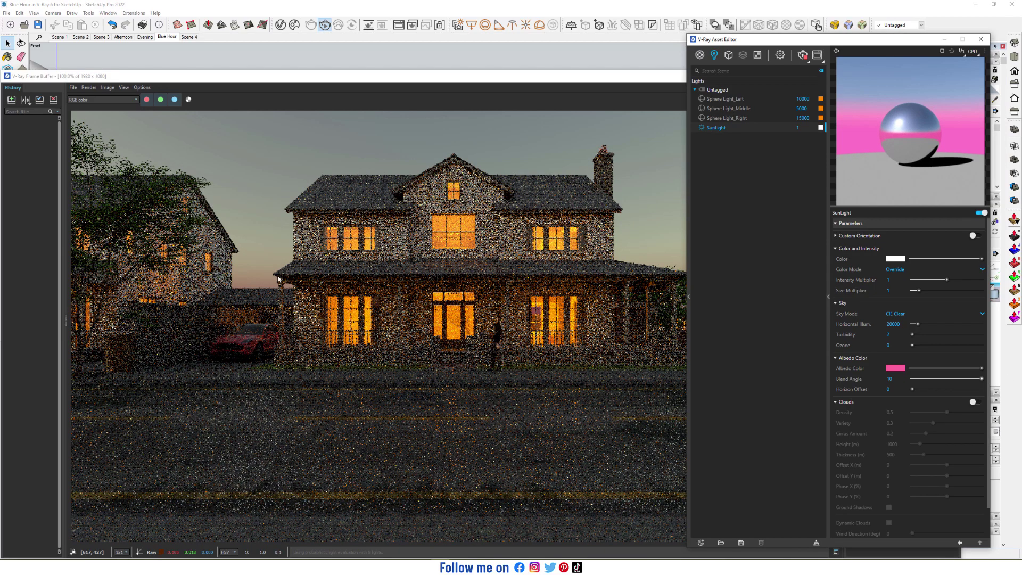
left_click(974, 402)
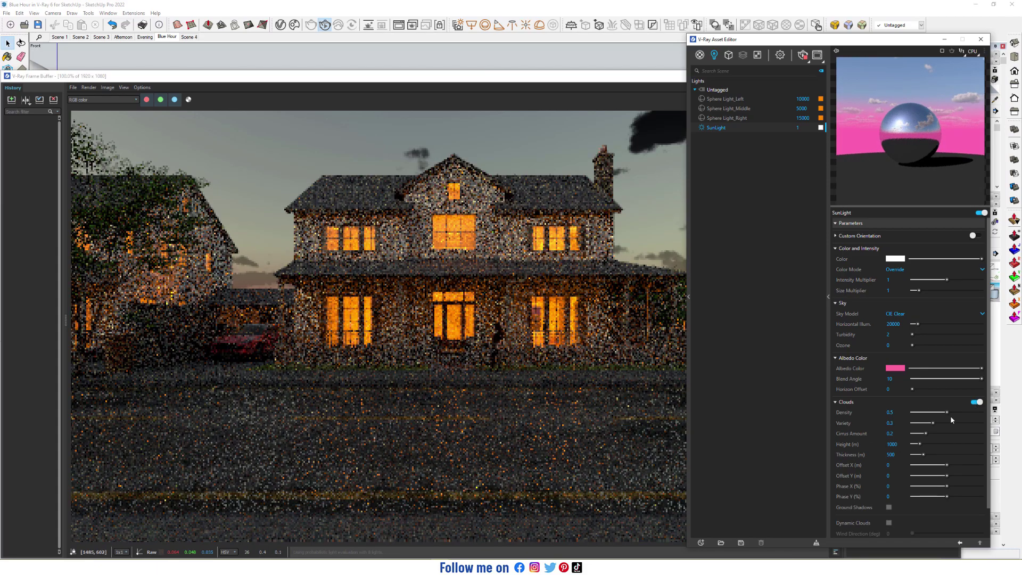
left_click_drag(947, 413, 912, 423)
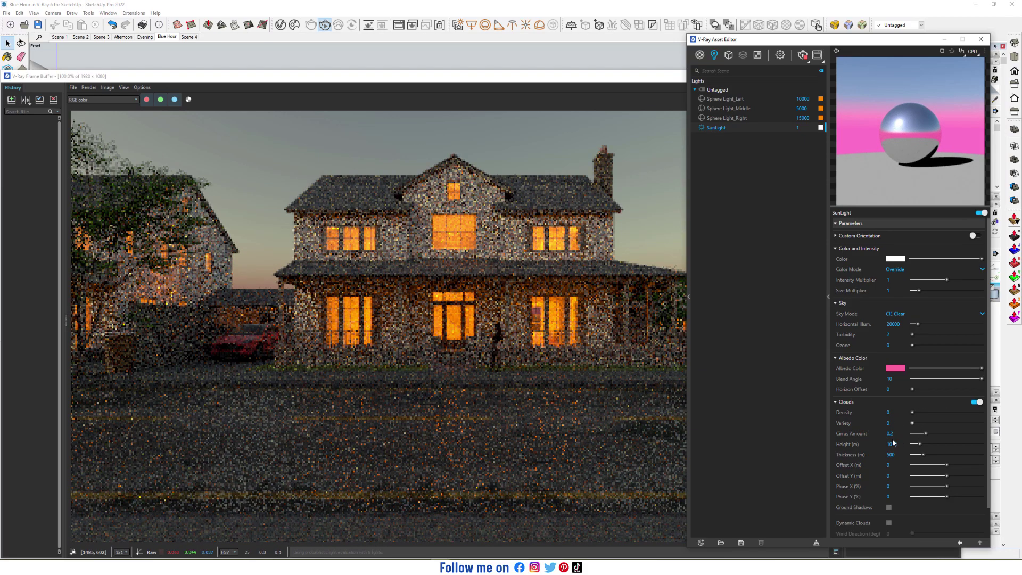
type("5")
key("Return")
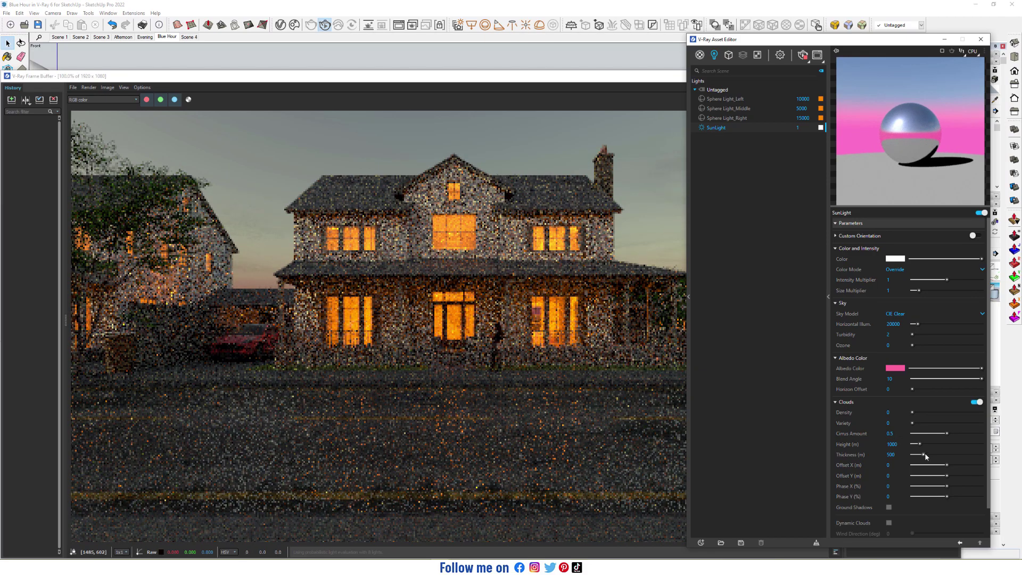
left_click_drag(919, 443, 982, 444)
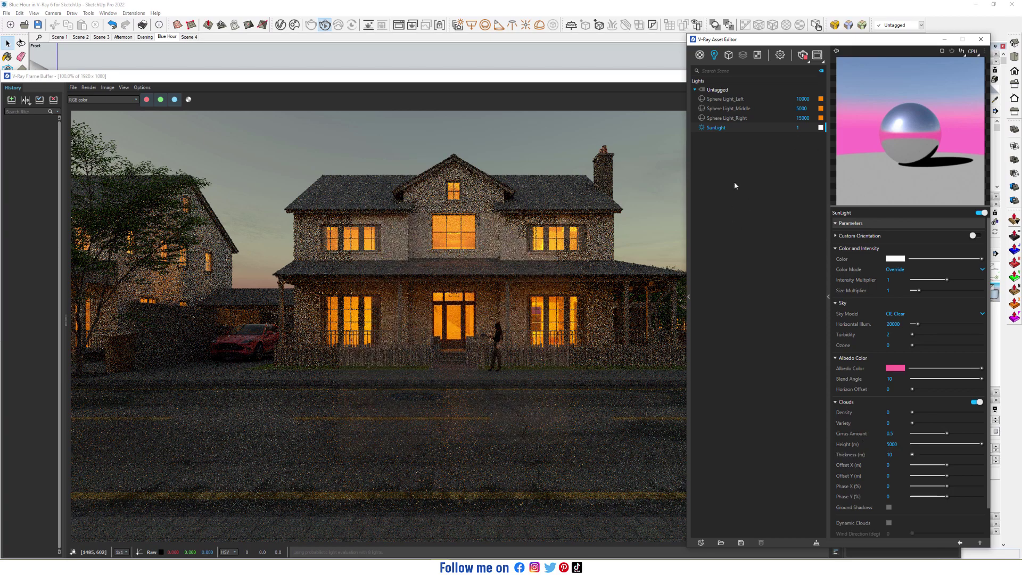
left_click(780, 57)
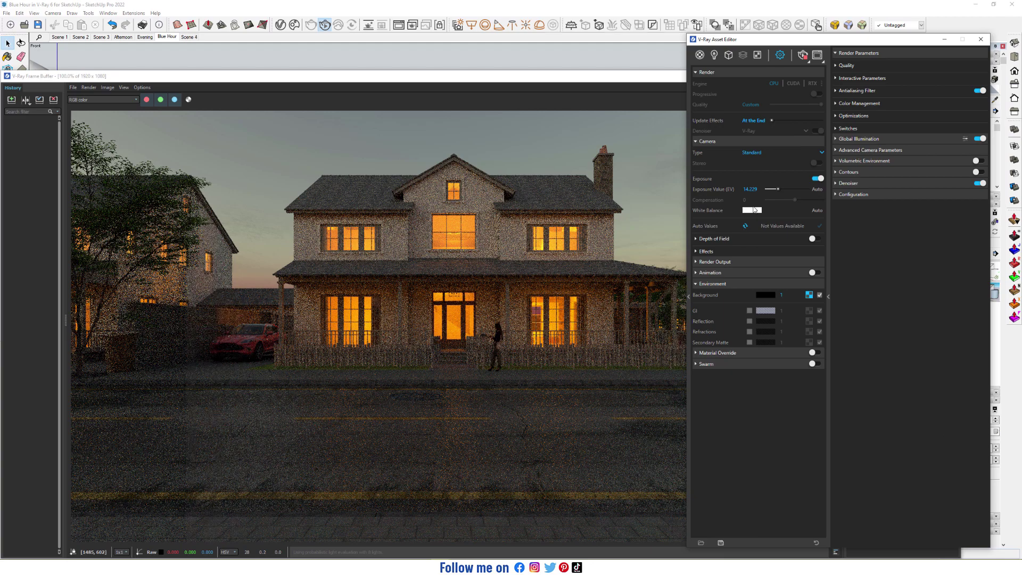
Set the camera white balance temperature to 3200 K for a deep night-blue tone
mouse_move(758, 211)
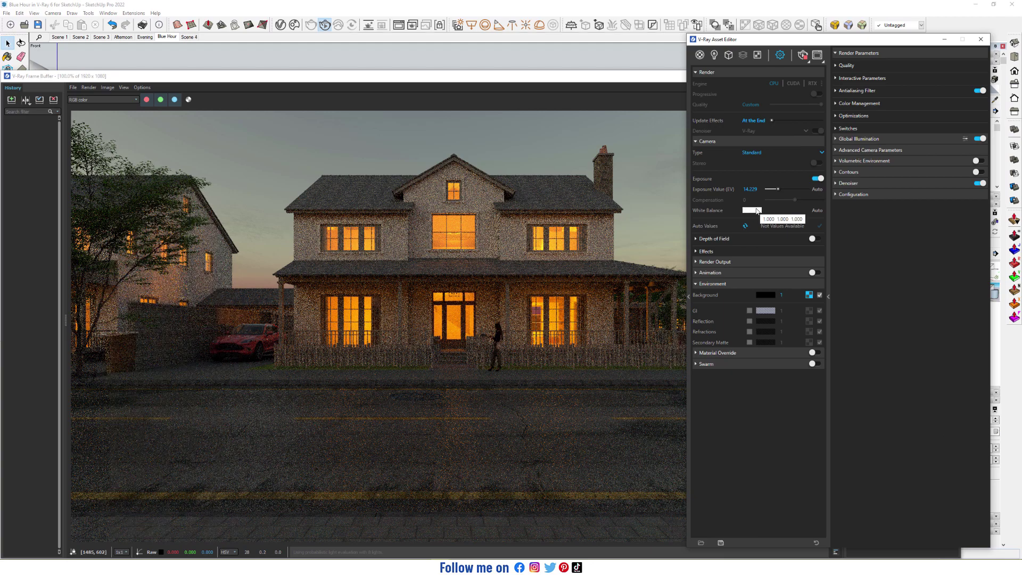
left_click(757, 212)
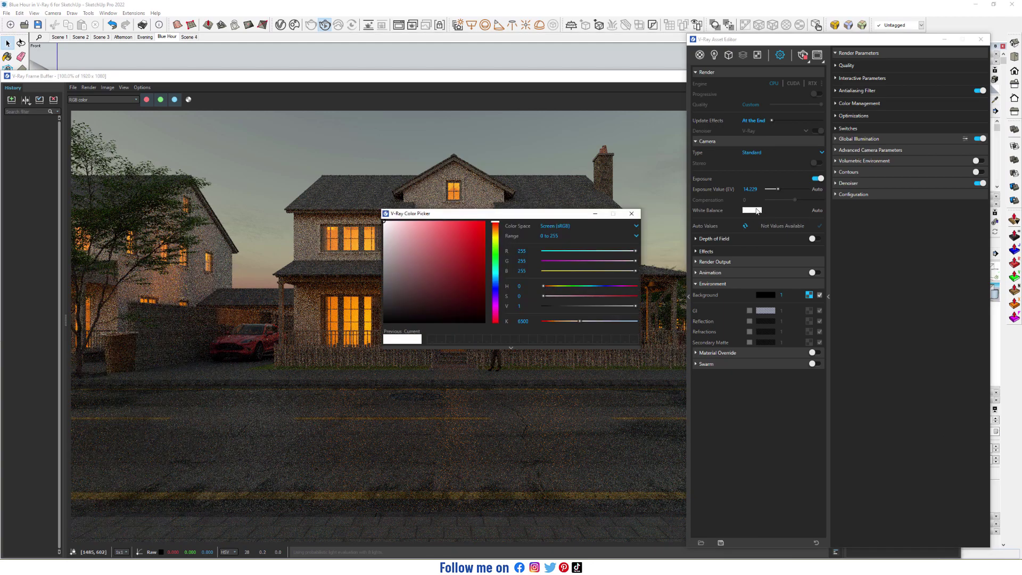
left_click(524, 322)
left_click_drag(522, 321, 514, 323)
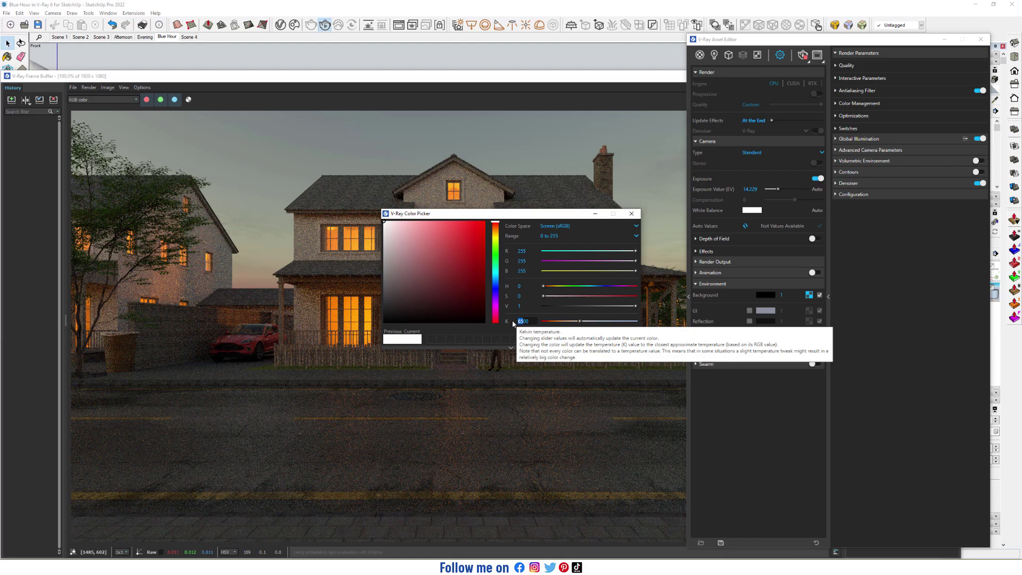
type("3")
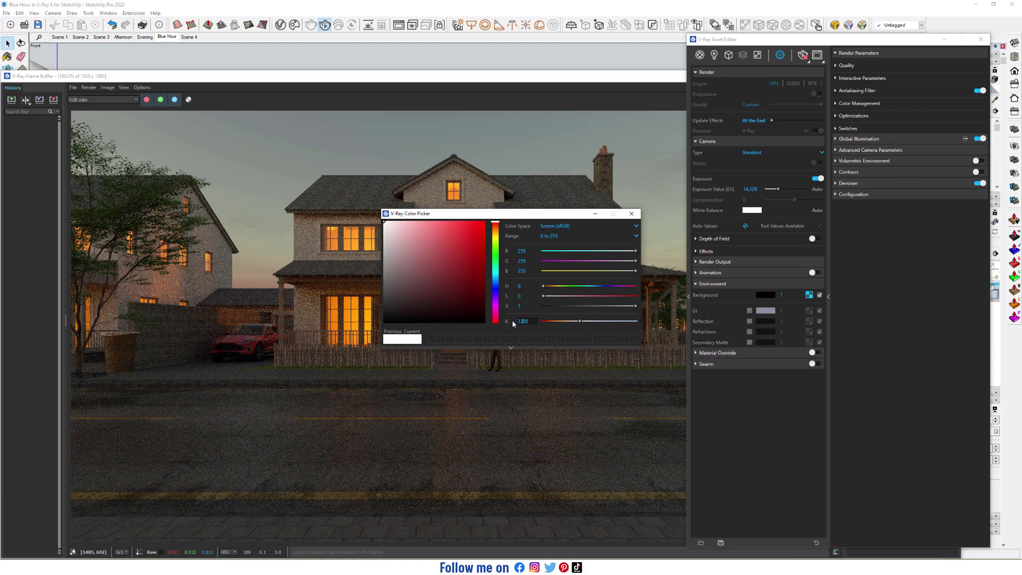
type("2")
key("Return")
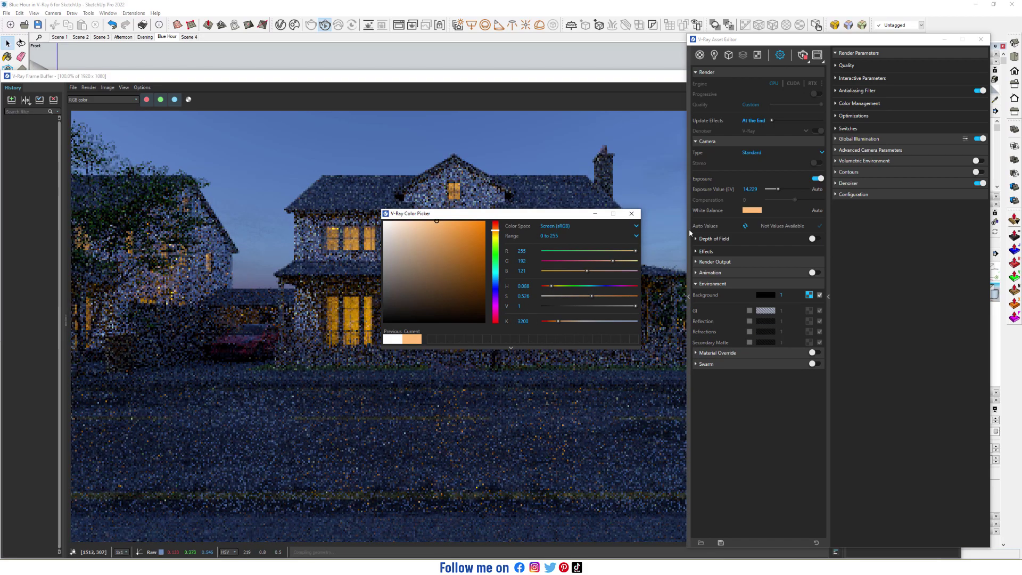
left_click(632, 213)
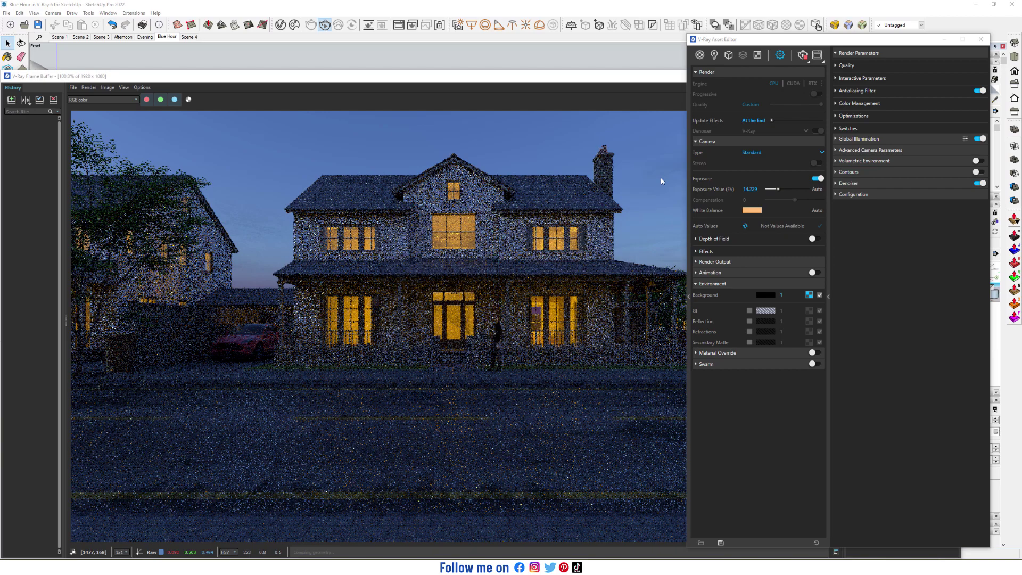
left_click(628, 80)
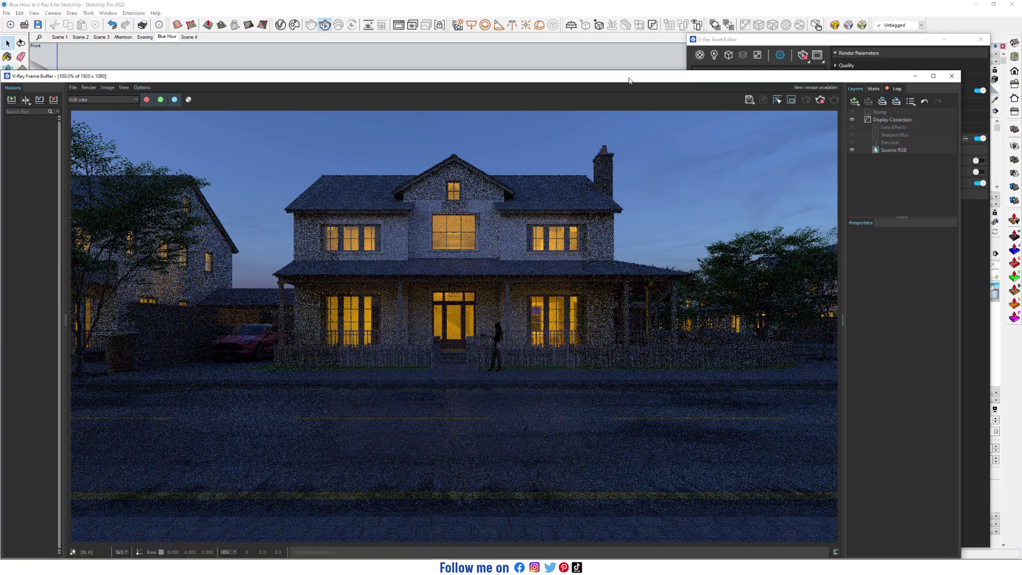
Add an Exposure correction layer in the Frame Buffer and nudge its contrast to about 0.141
left_click(857, 102)
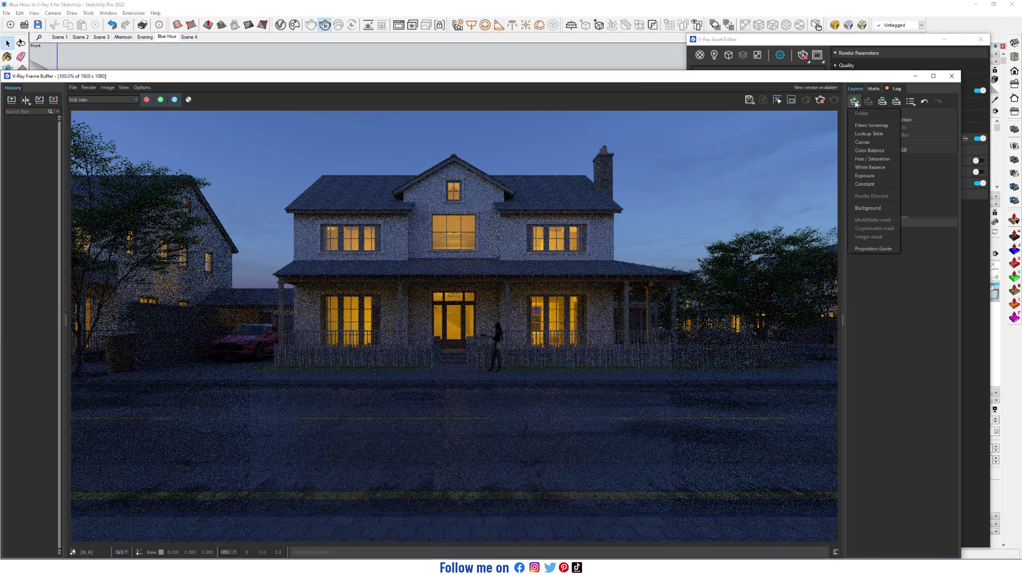
left_click(880, 176)
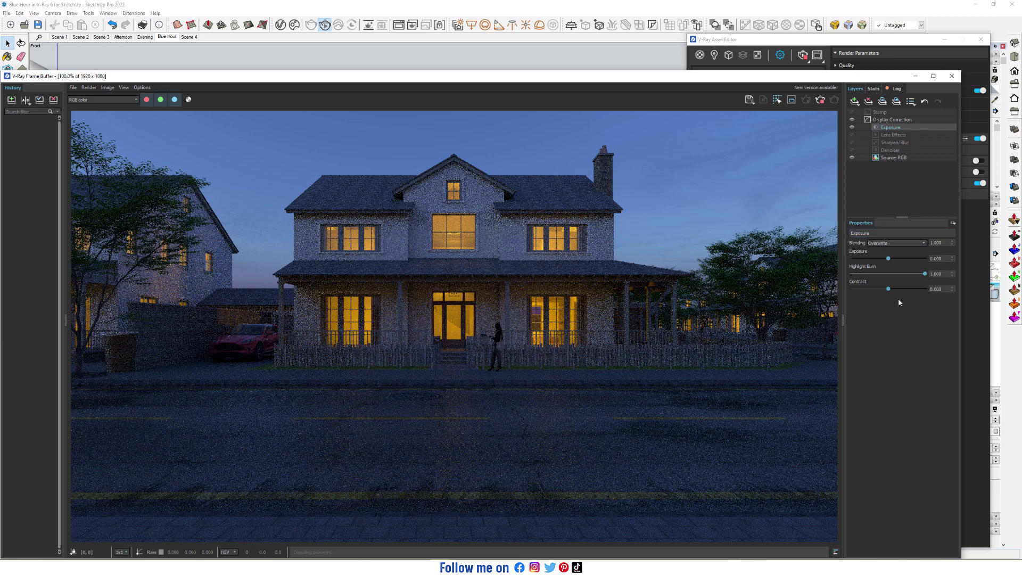
left_click_drag(889, 289, 894, 291)
double_click(938, 289)
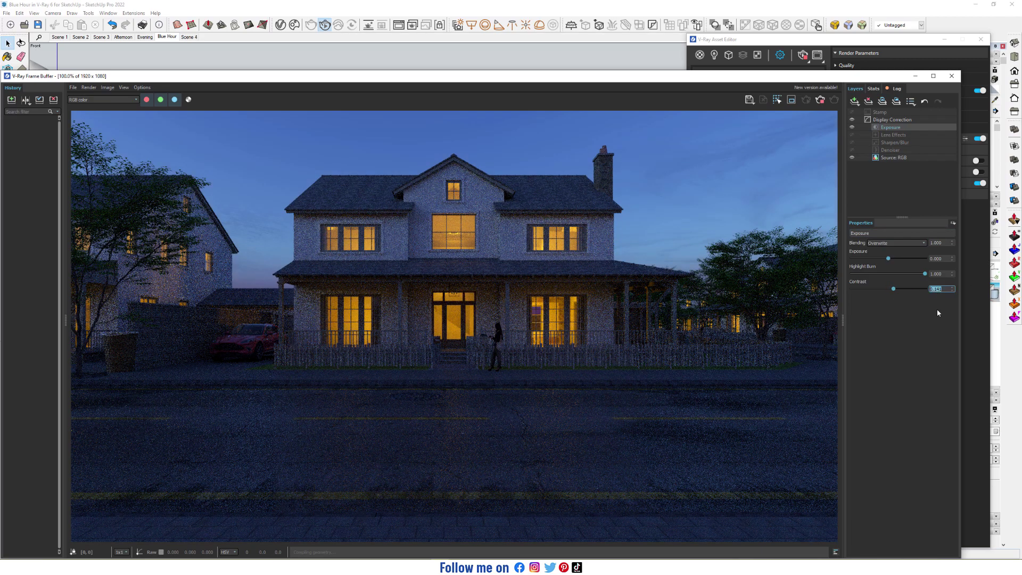